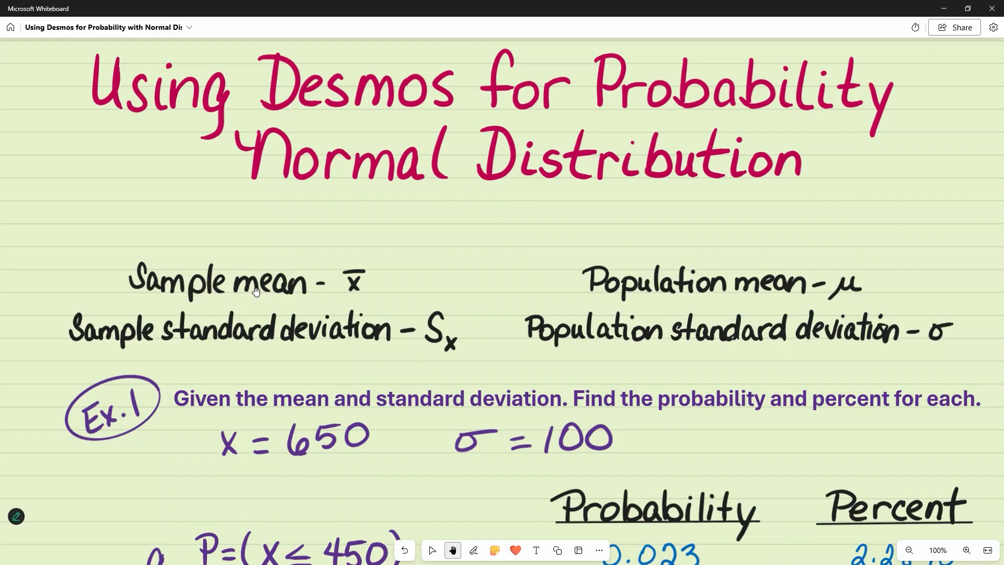
Step: In Desmos, create a normal distribution with mean 650 and standard deviation 100 using the inference tool
left_click_drag(572, 352, 566, 125)
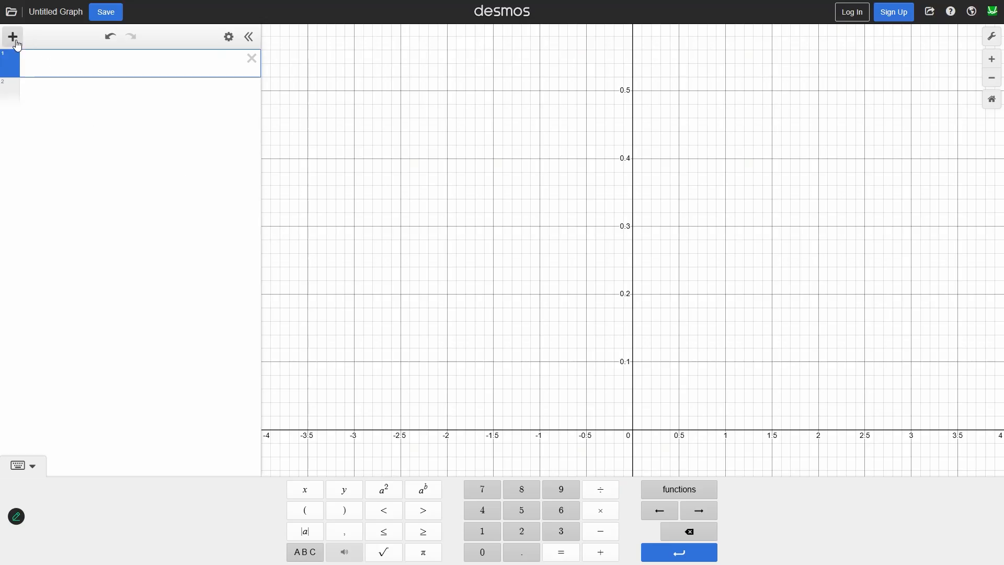
left_click(14, 40)
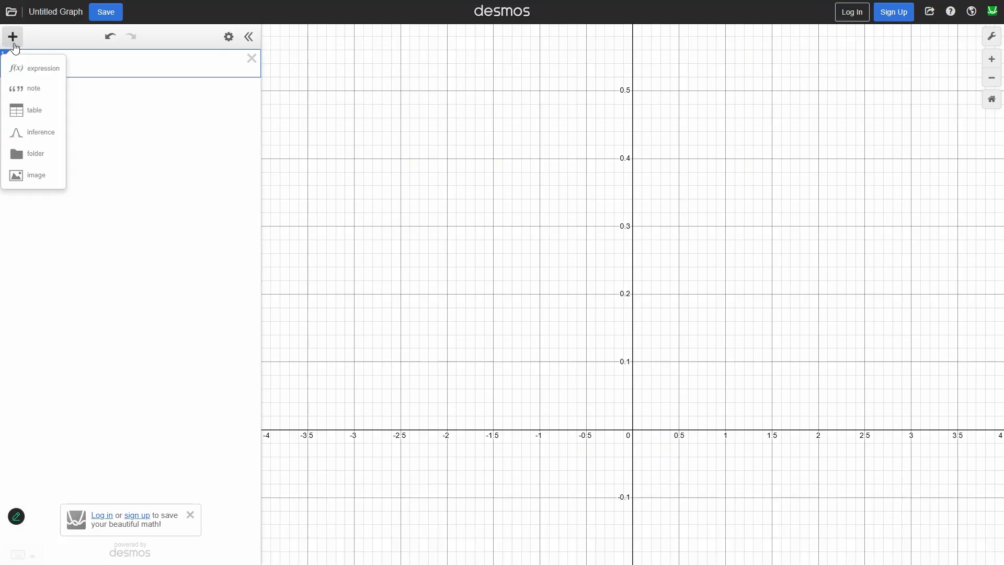
left_click(42, 137)
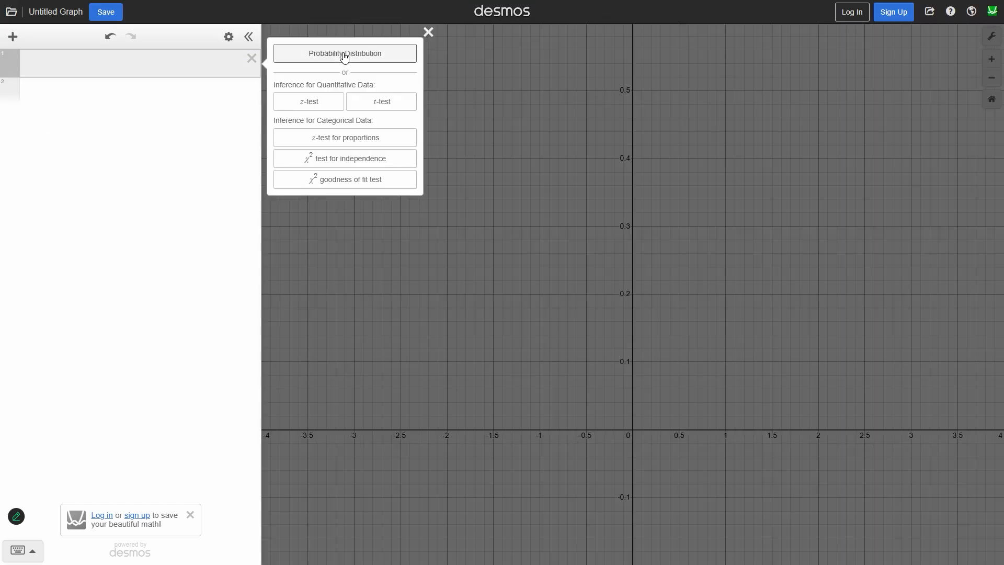
left_click(353, 56)
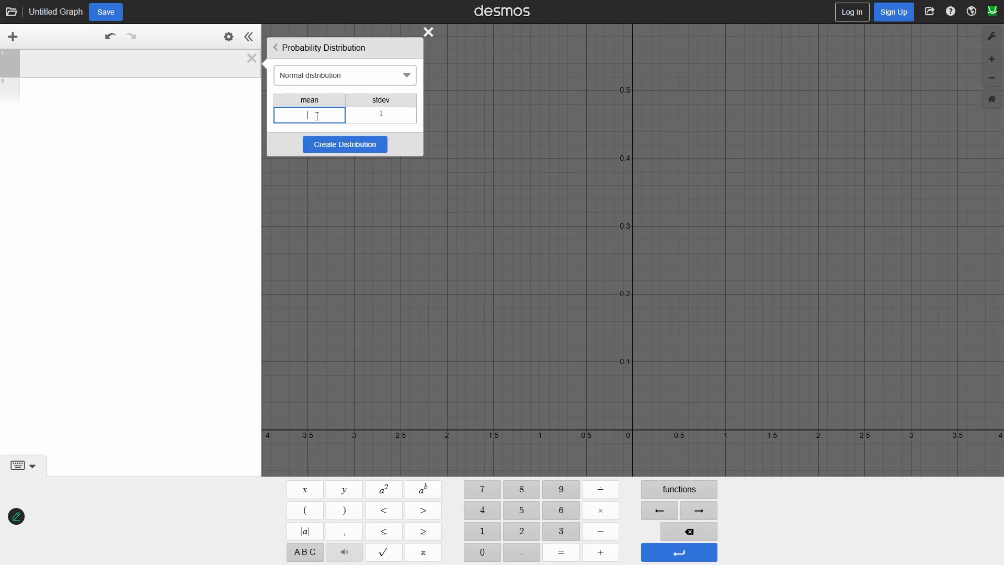
type("650")
left_click(366, 121)
left_click(351, 144)
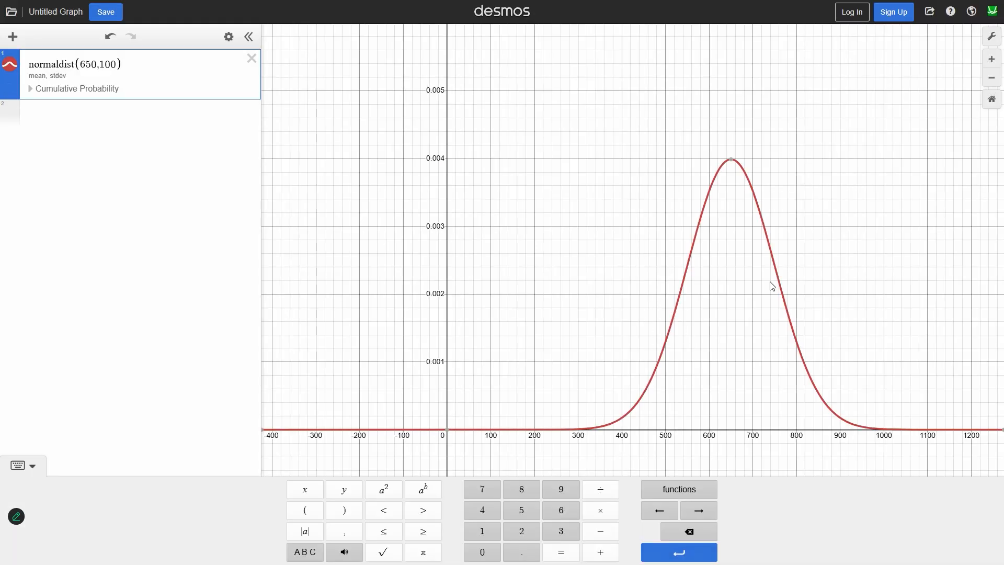
Step: Show the distribution's cumulative probability and compute the left region for x ≤ 450
left_click(50, 96)
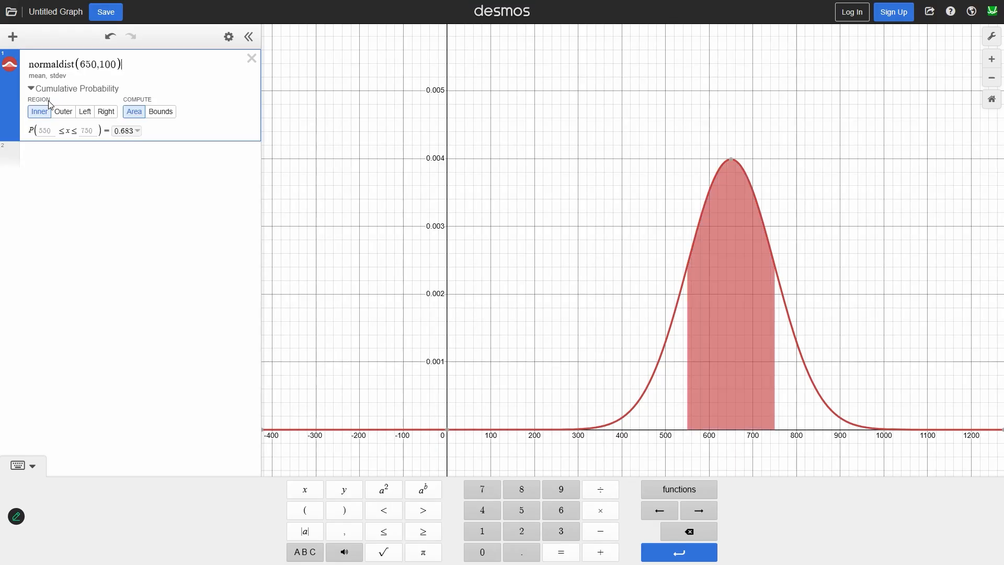
key("alt+Tab")
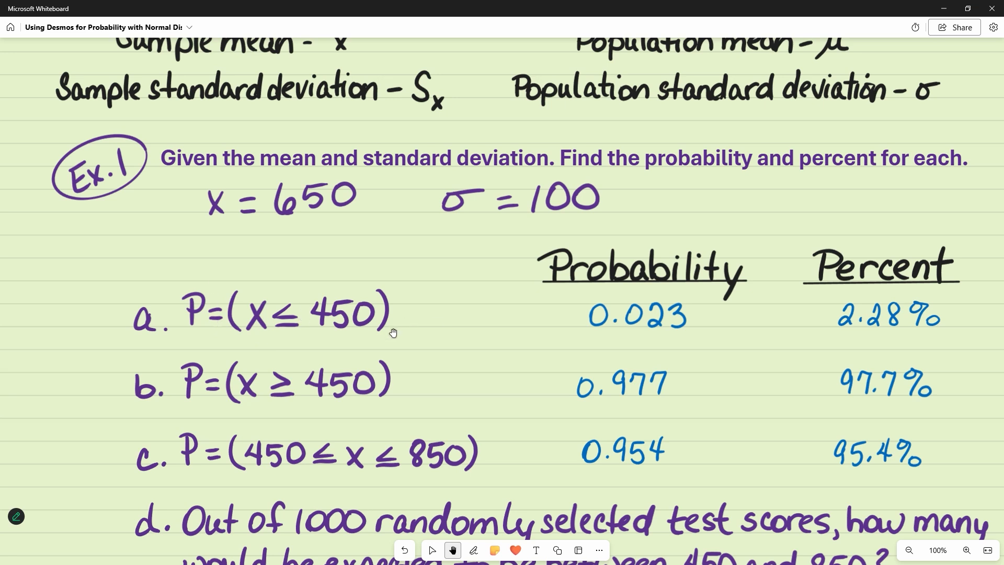
key("alt+Tab")
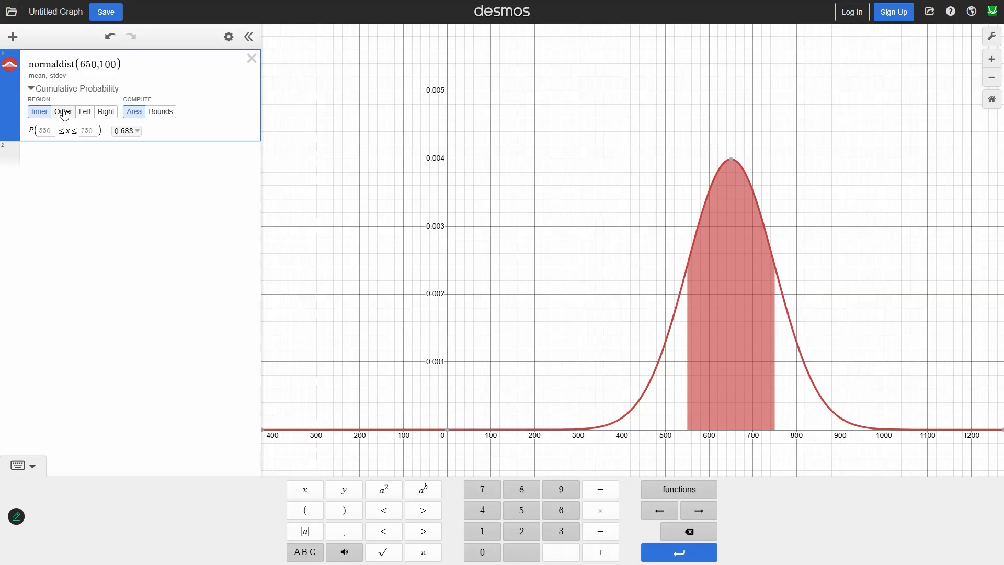
left_click(63, 112)
left_click(84, 112)
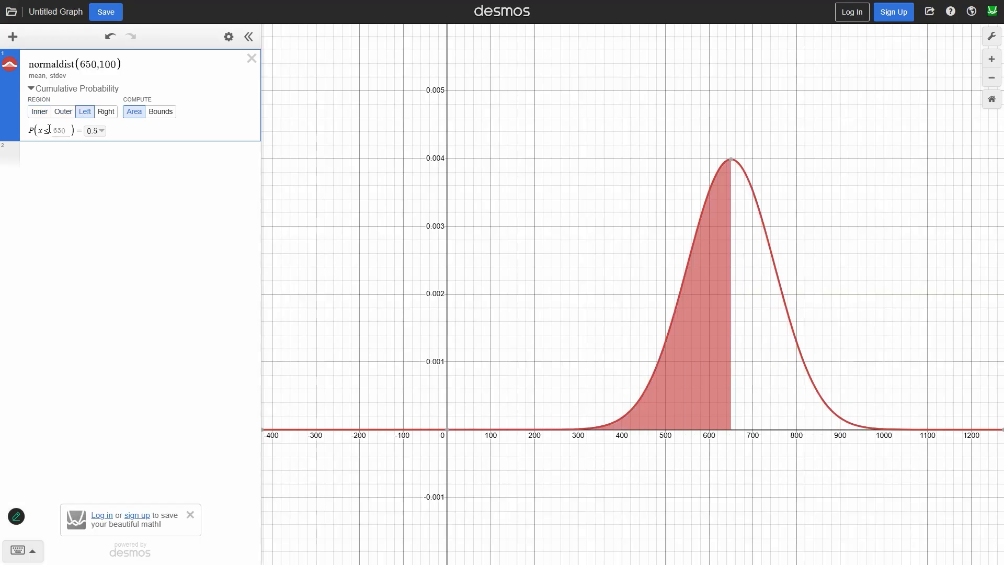
left_click(54, 131)
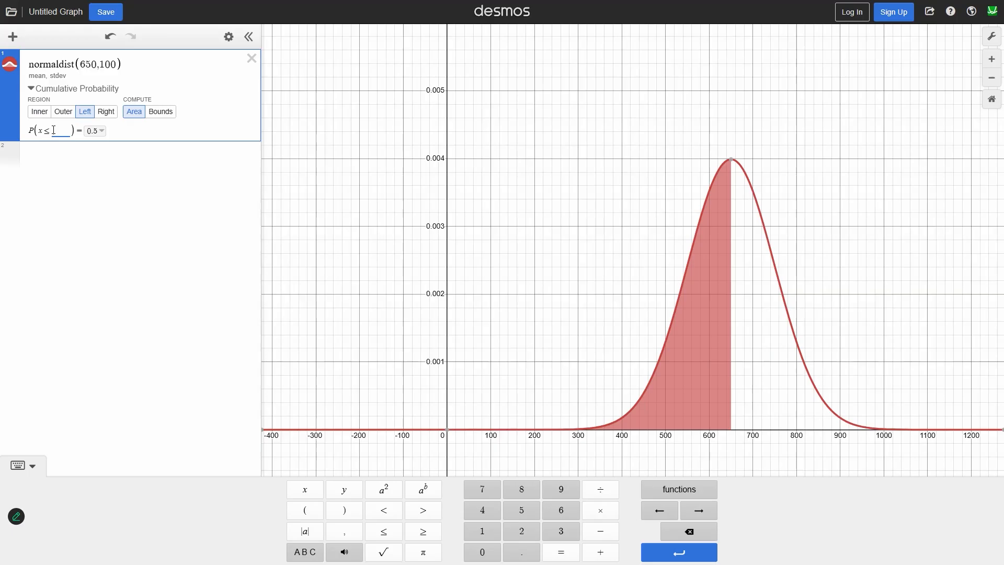
type("450")
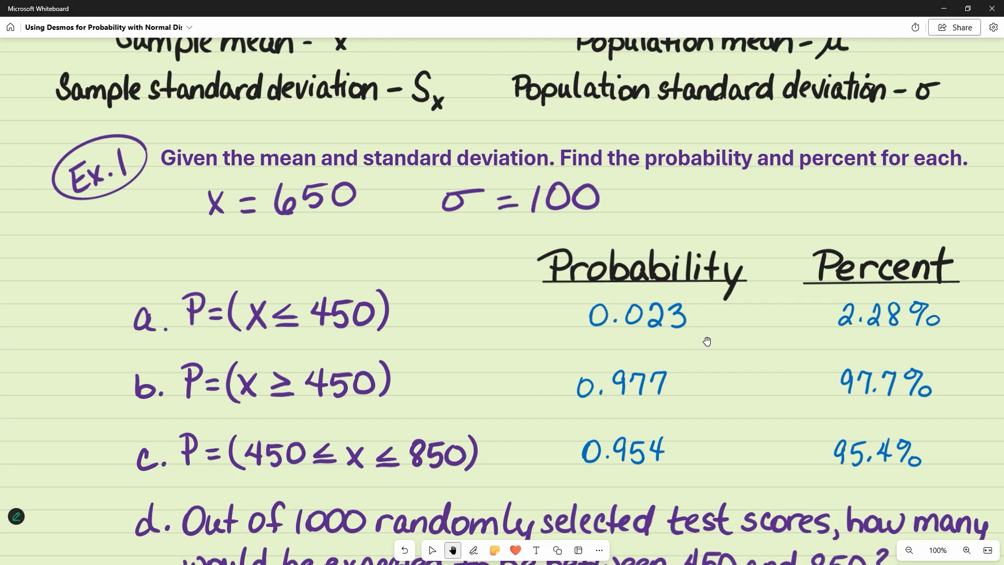
Step: Insert the full-precision probability for x ≤ 450 as a new expression and multiply it by 100
key("alt+Tab")
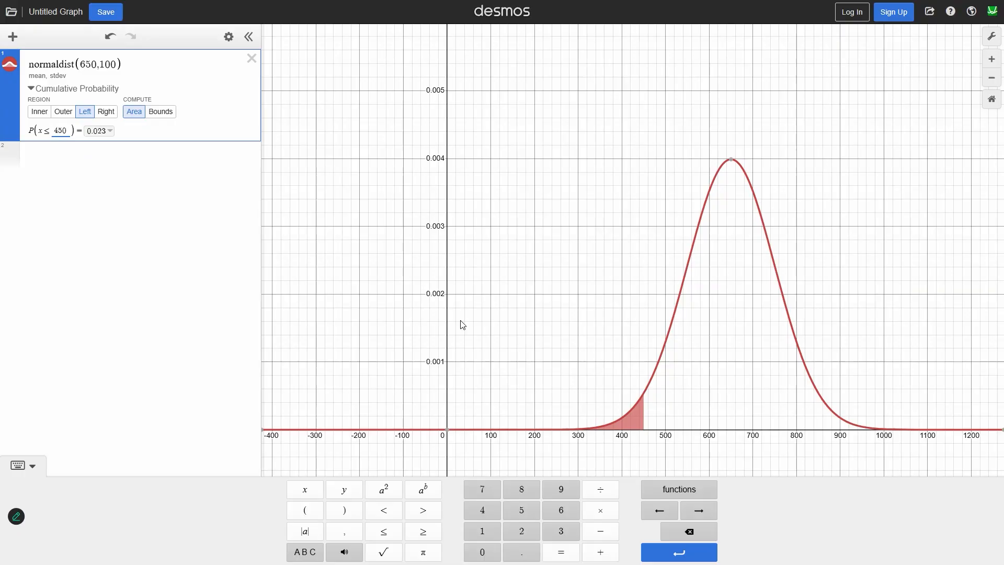
left_click(113, 133)
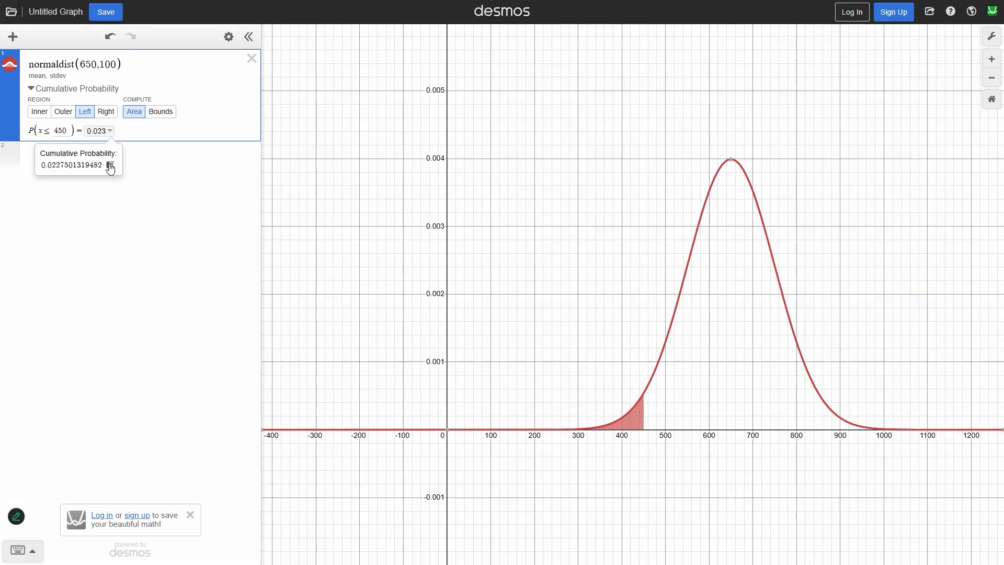
left_click(109, 163)
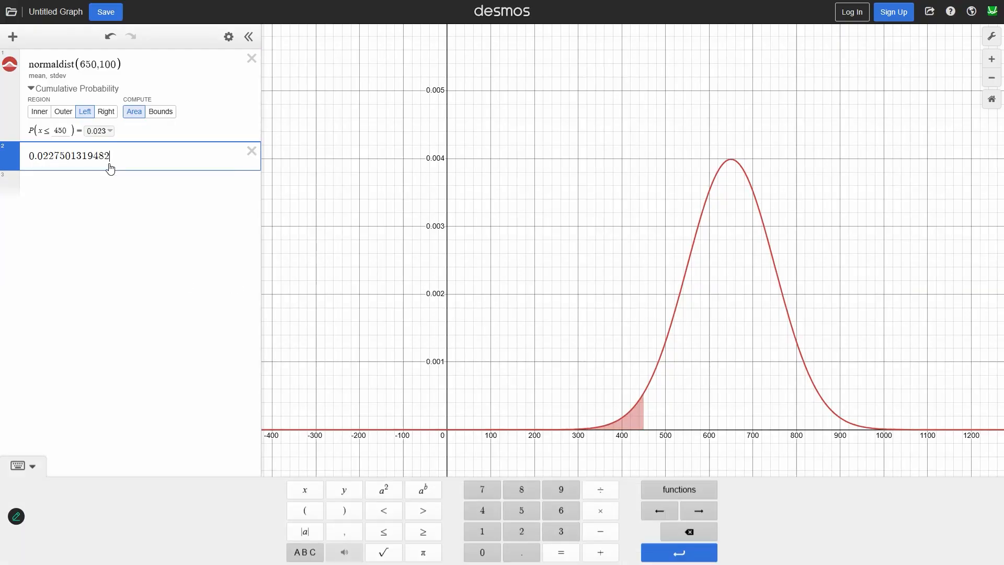
left_click(605, 514)
left_click(481, 534)
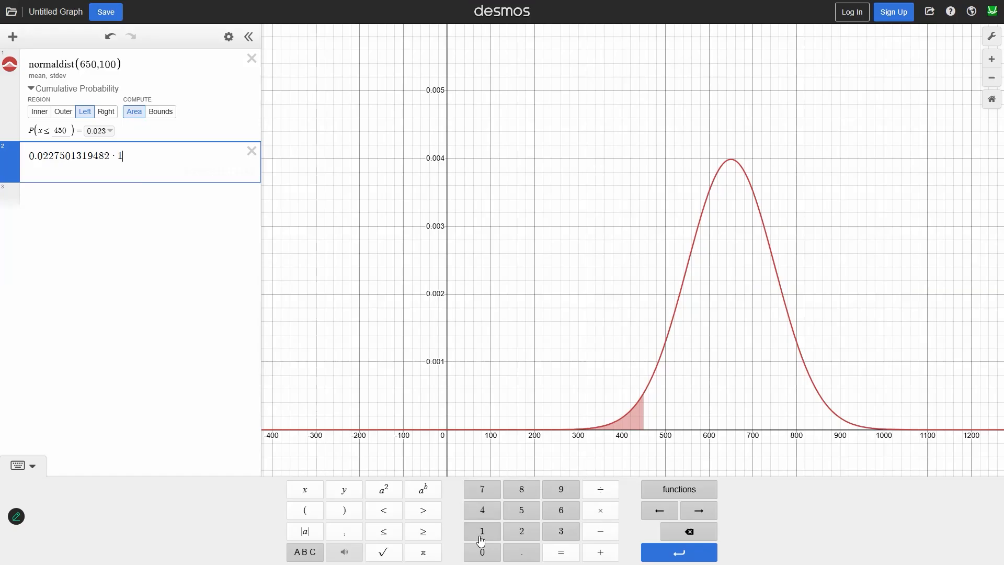
type("00")
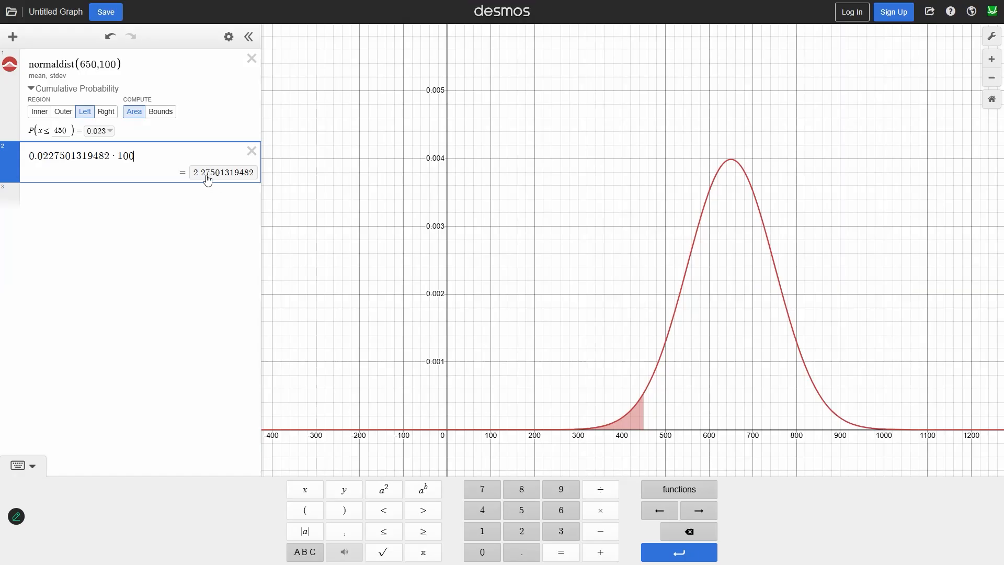
Step: Change the cumulative probability to the right region for x ≥ 450 and compare it with part b on the whiteboard
key("alt+Tab")
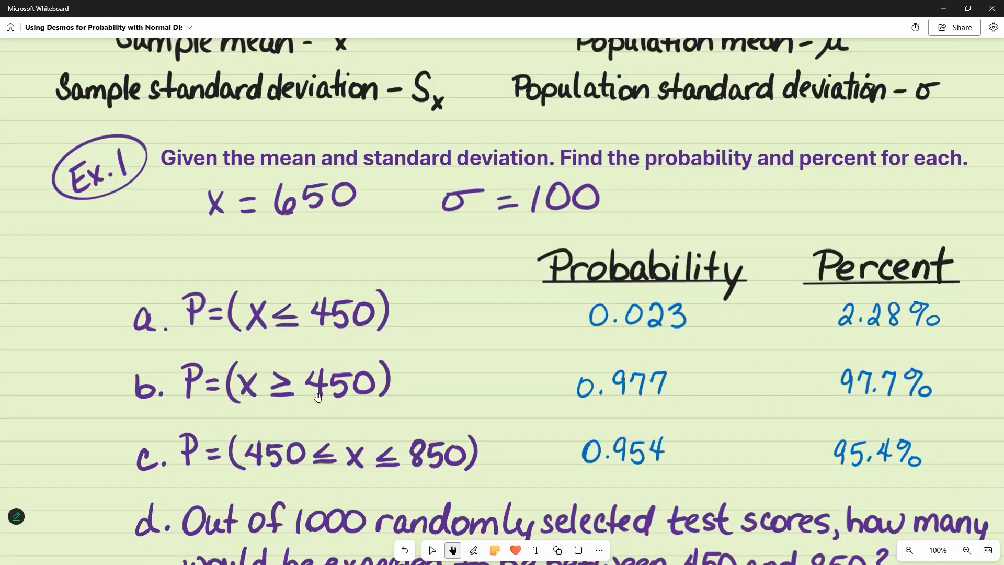
key("alt+Tab")
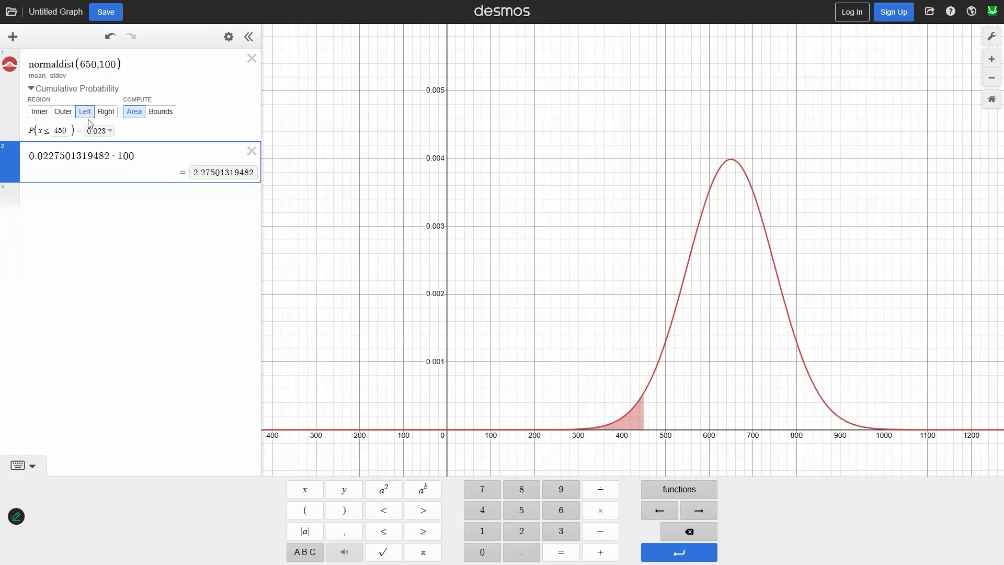
left_click(105, 112)
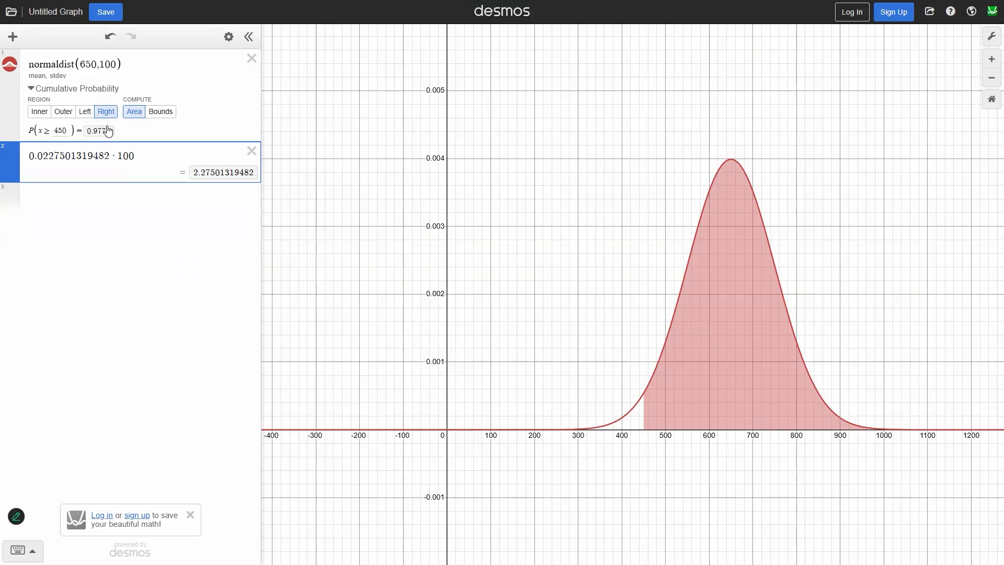
key("alt+Tab")
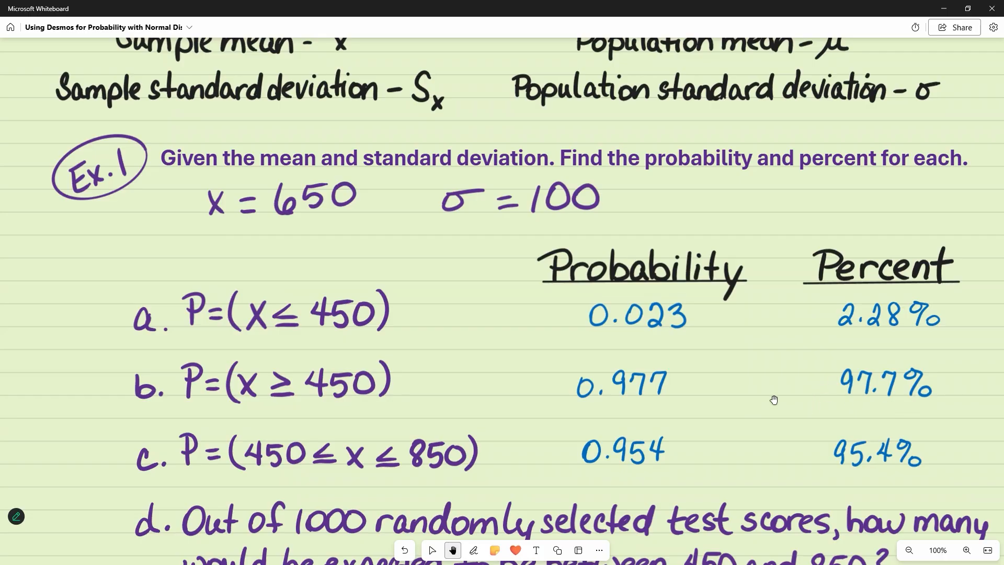
key("alt+Tab")
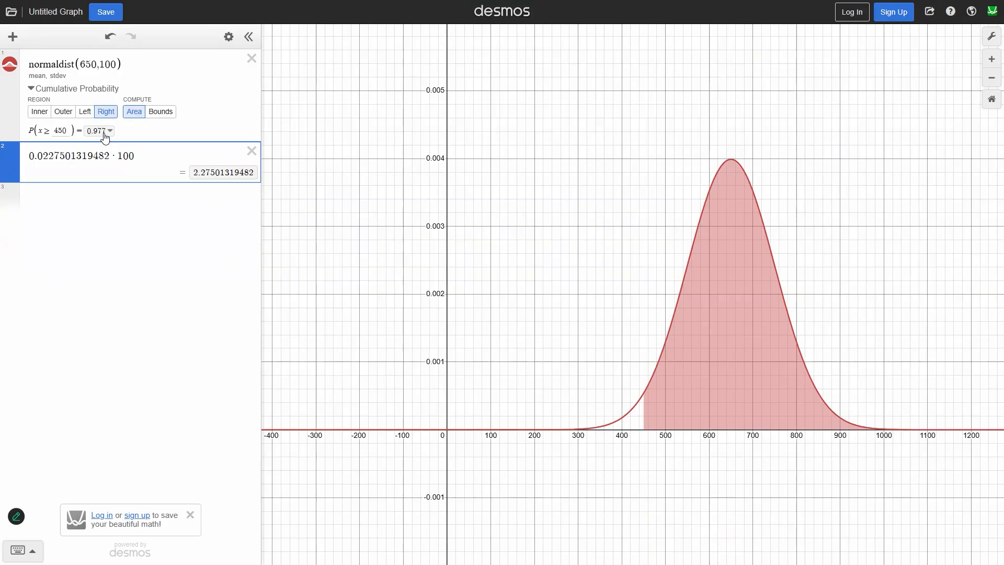
Step: Insert the full-precision probability for x ≥ 450 as a new expression and multiply it by 100
left_click(108, 131)
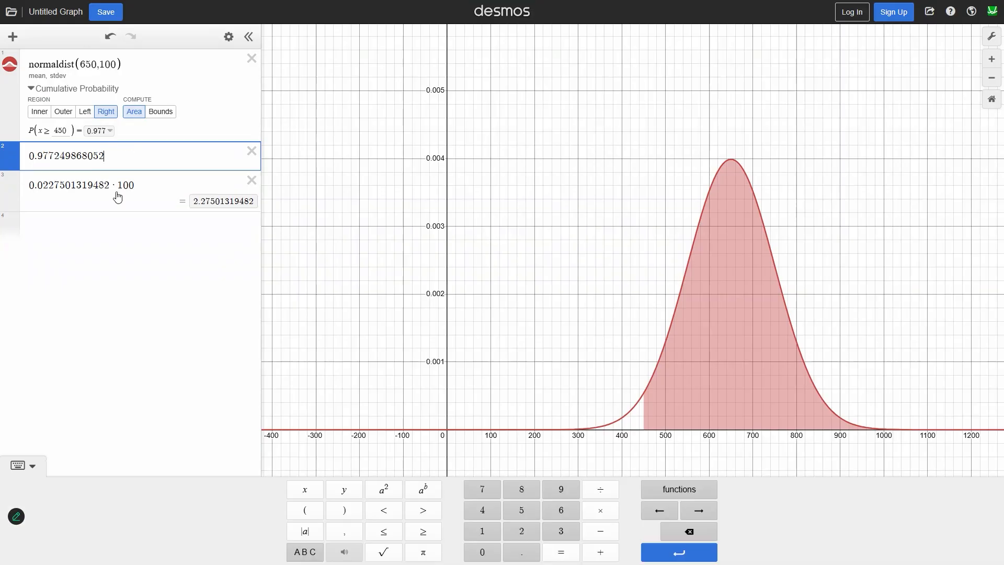
left_click(589, 508)
type("100")
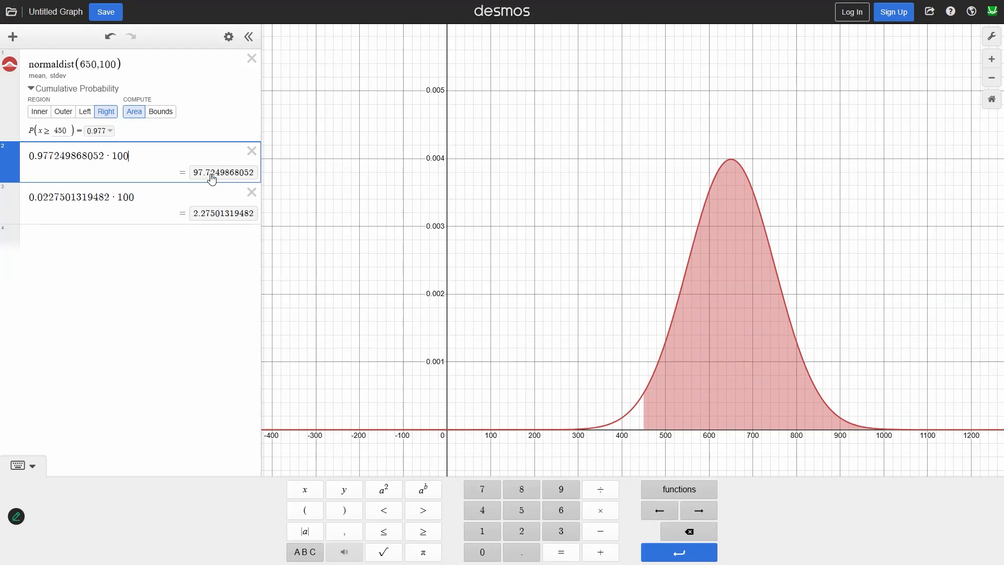
Step: Add the two percent results together in a new expression
left_click(212, 179)
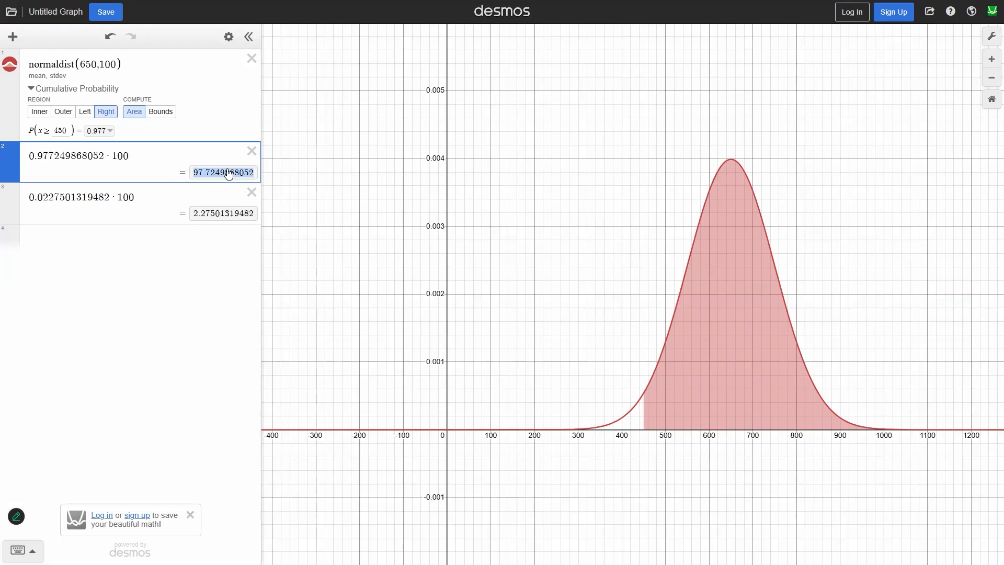
type("+")
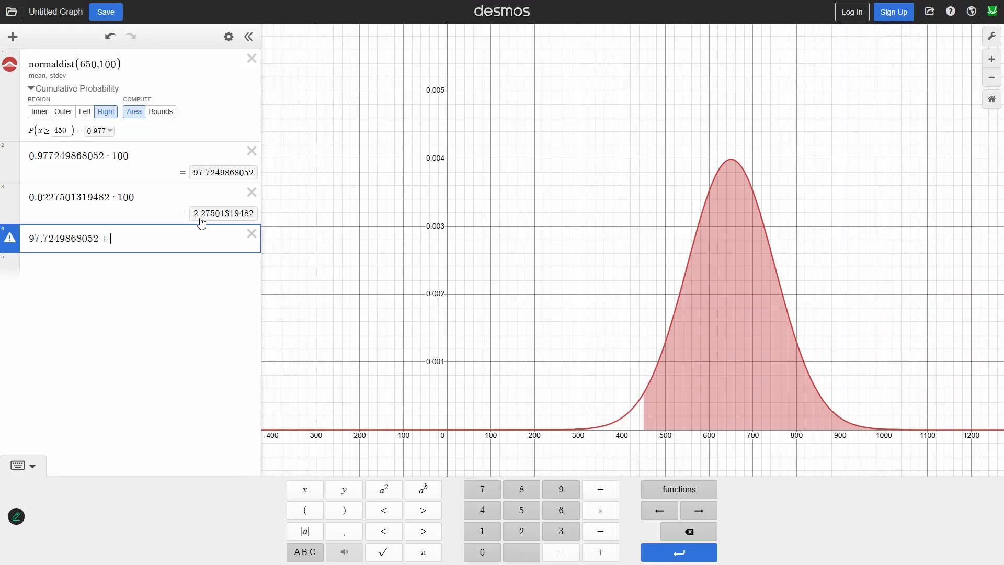
left_click(201, 219)
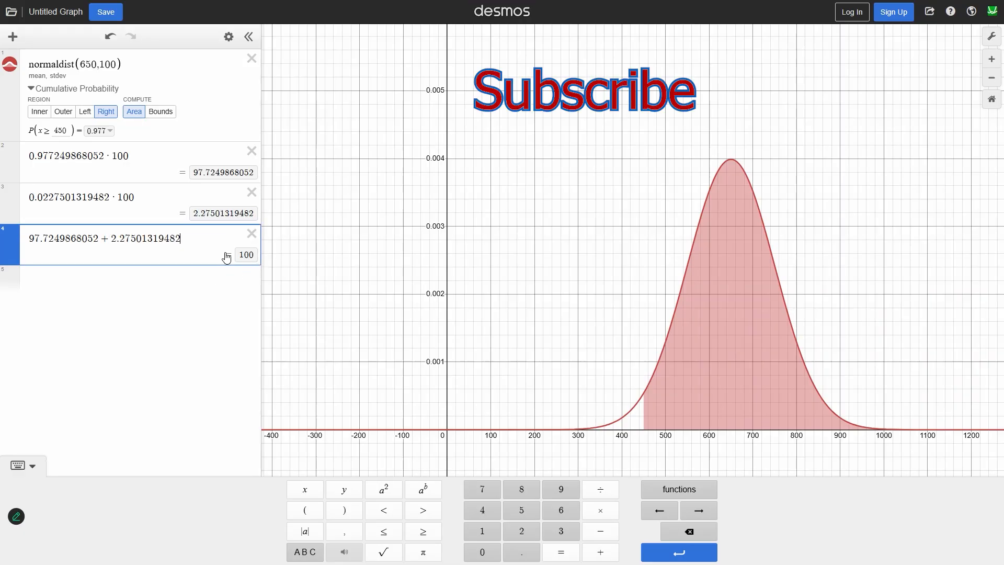
Step: Delete the sum, both percent calculations and the normal distribution from the expression list
left_click(256, 232)
left_click(252, 192)
left_click(252, 152)
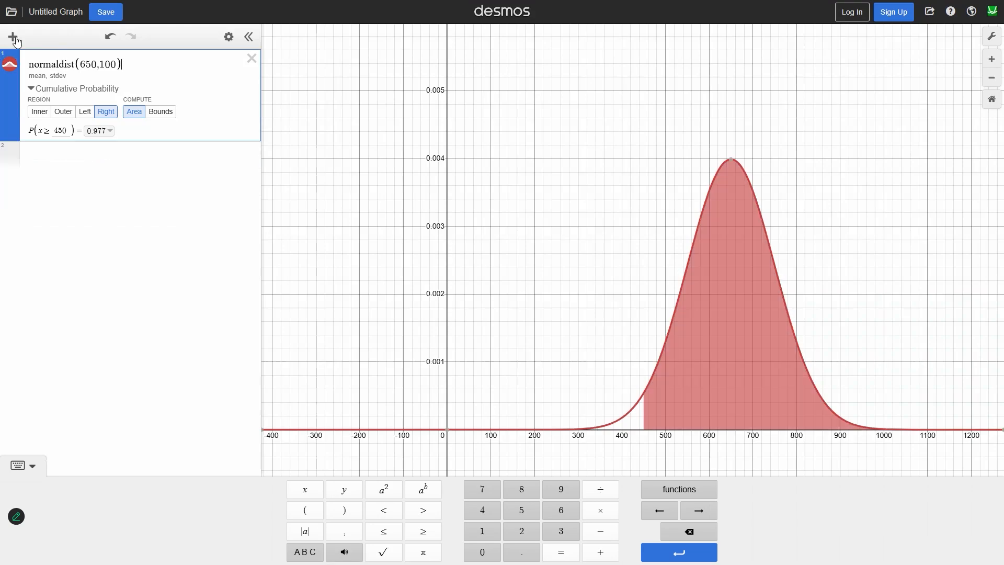
left_click(252, 59)
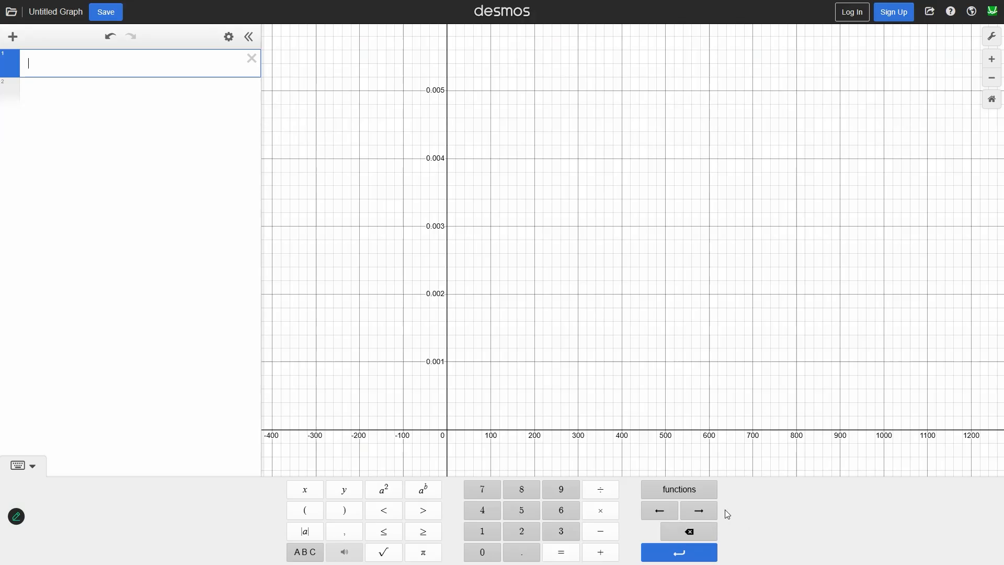
Step: Insert the normaldist function with mean 650 and standard deviation 100 from the probability distribution functions
left_click(680, 491)
left_click_drag(715, 338, 715, 382)
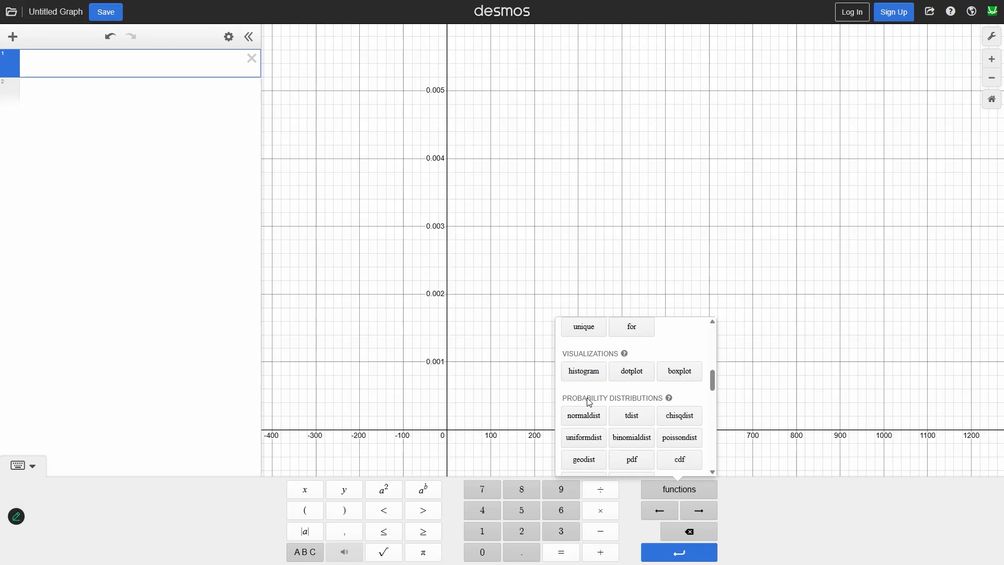
left_click(583, 416)
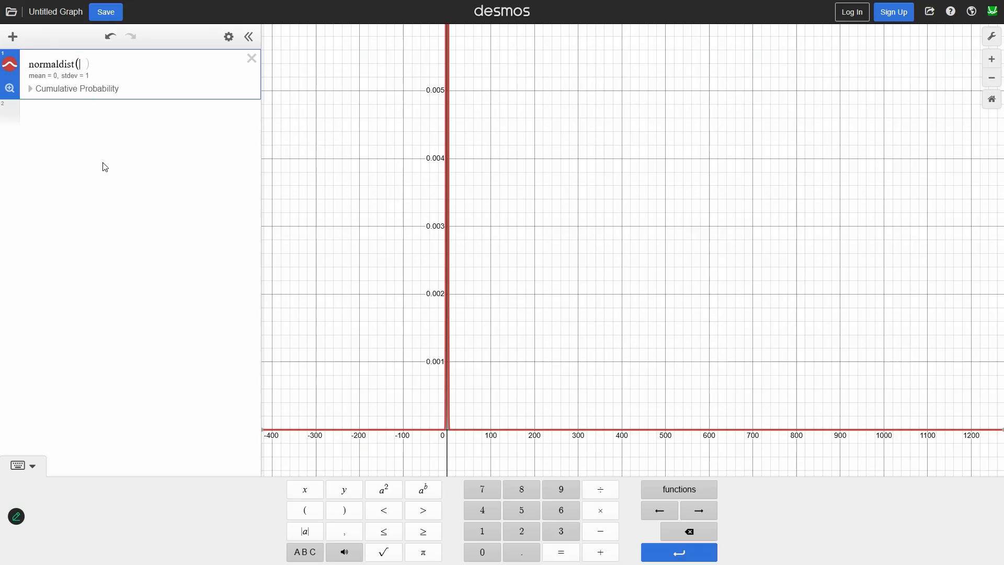
type("6")
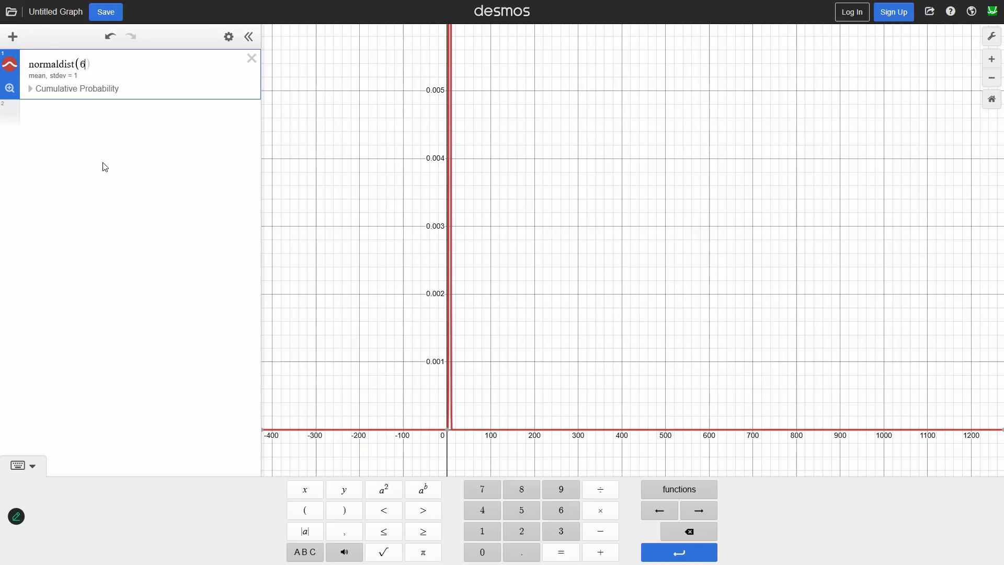
type("50,100")
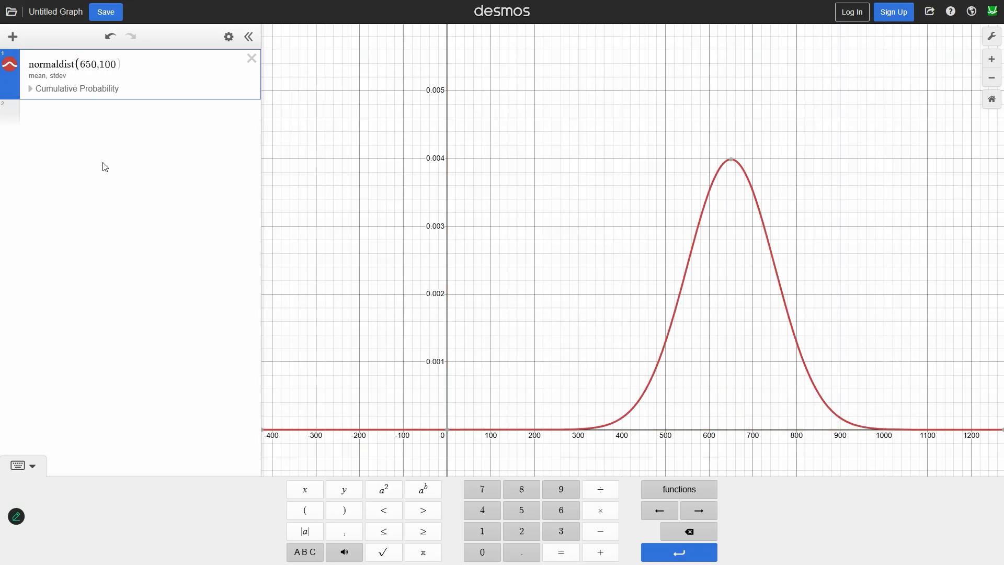
Step: Compute the cumulative probability of the mean-650 normal distribution for the inner region from 450 to 850, as in Example 1 part c
key("alt+Tab")
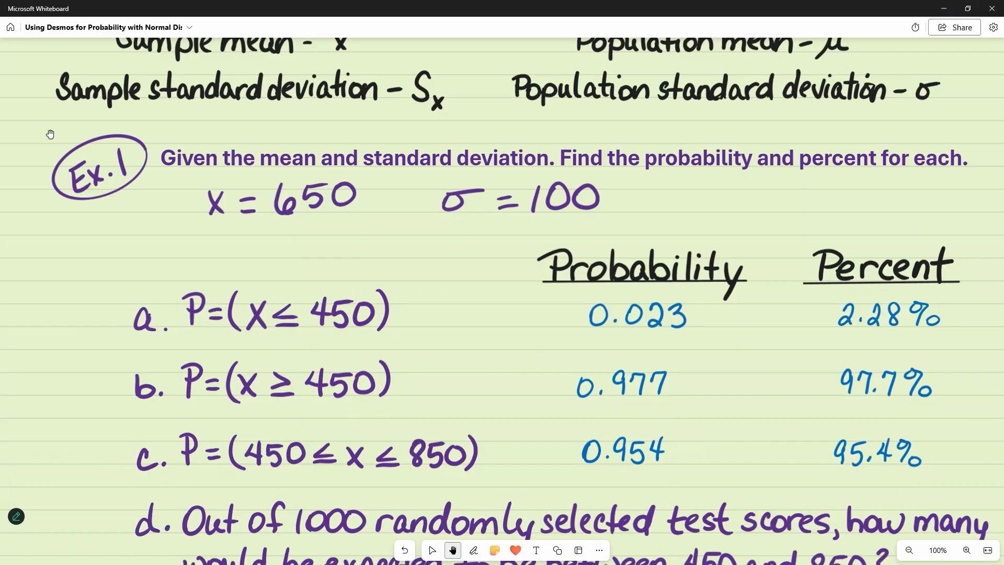
key("alt+Tab")
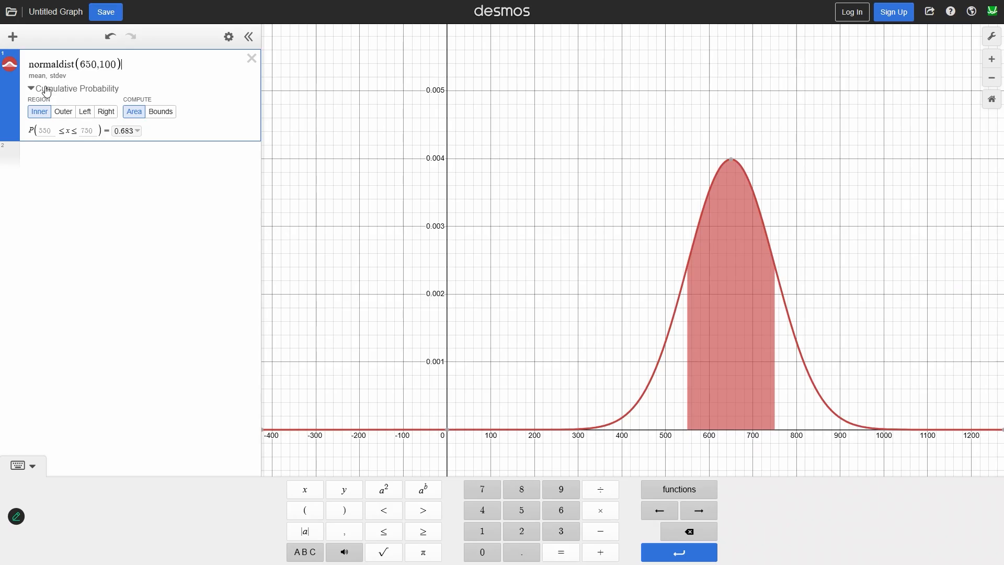
key("Tab")
type("450")
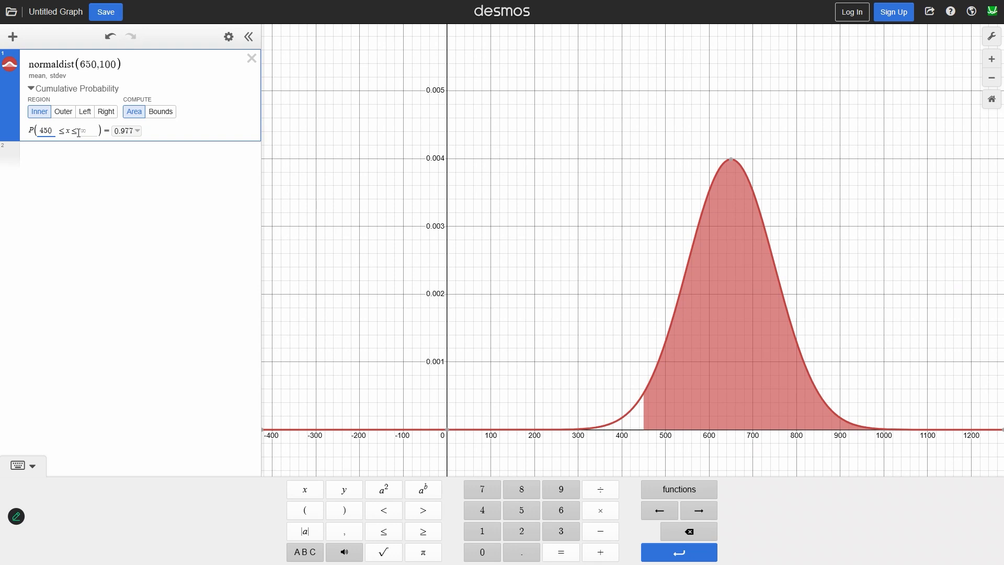
left_click(81, 132)
type("850")
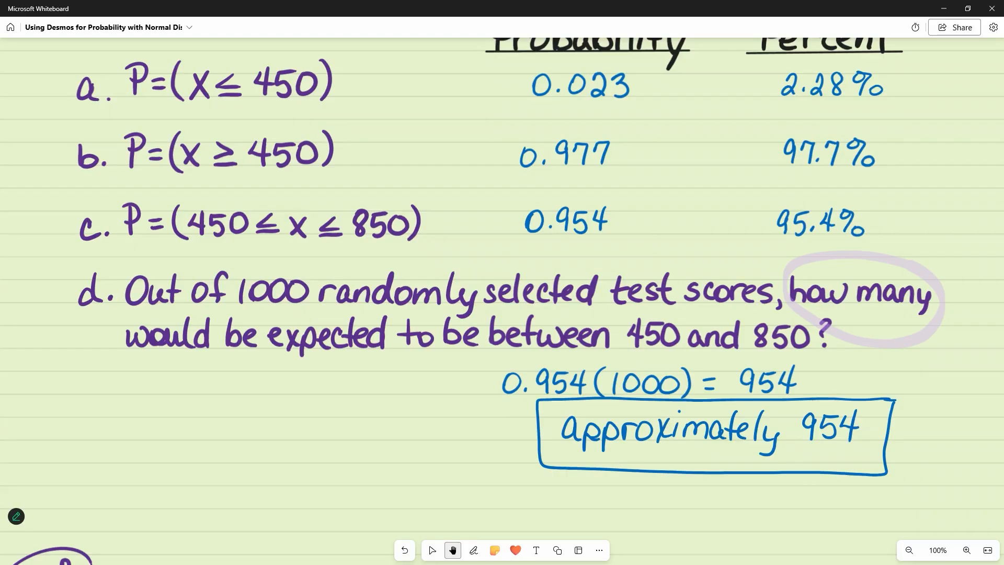
Step: Set the new normaldist function to mean 0 and standard deviation 1 and compute its cumulative probability between Example 2's z-scores, -1.37 and 1.37
left_click_drag(915, 284, 915, 325)
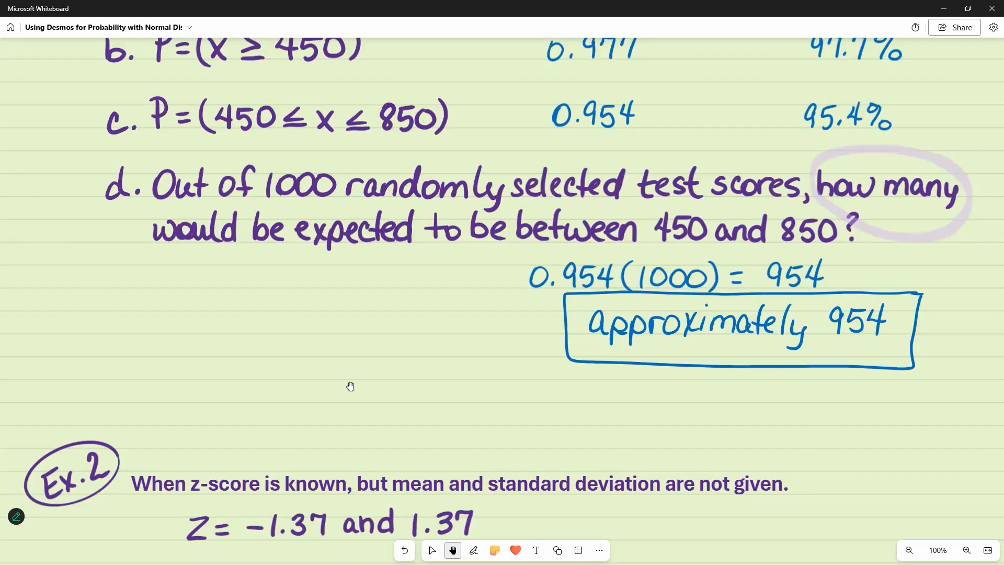
left_click_drag(289, 430, 336, 246)
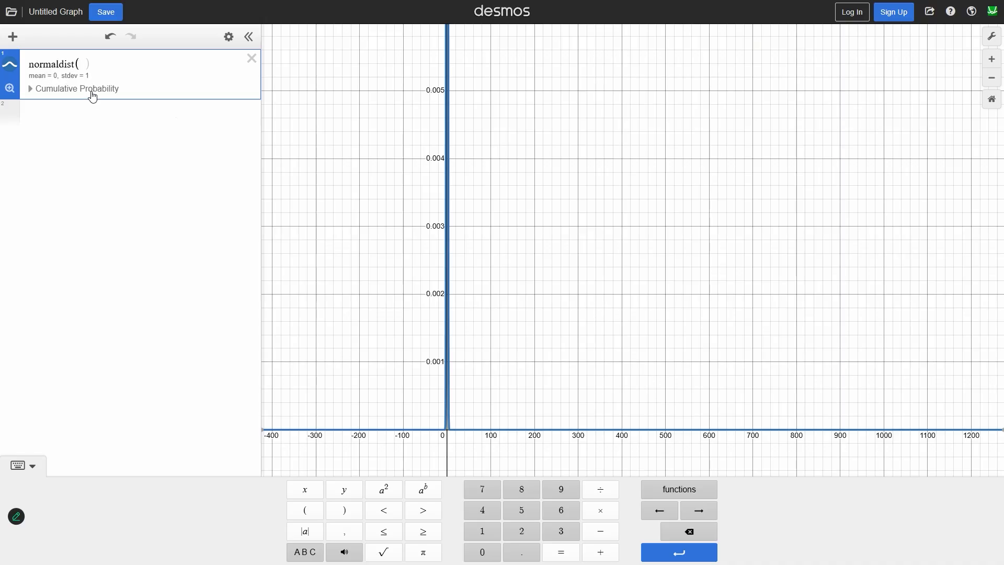
type("0,1")
left_click(92, 96)
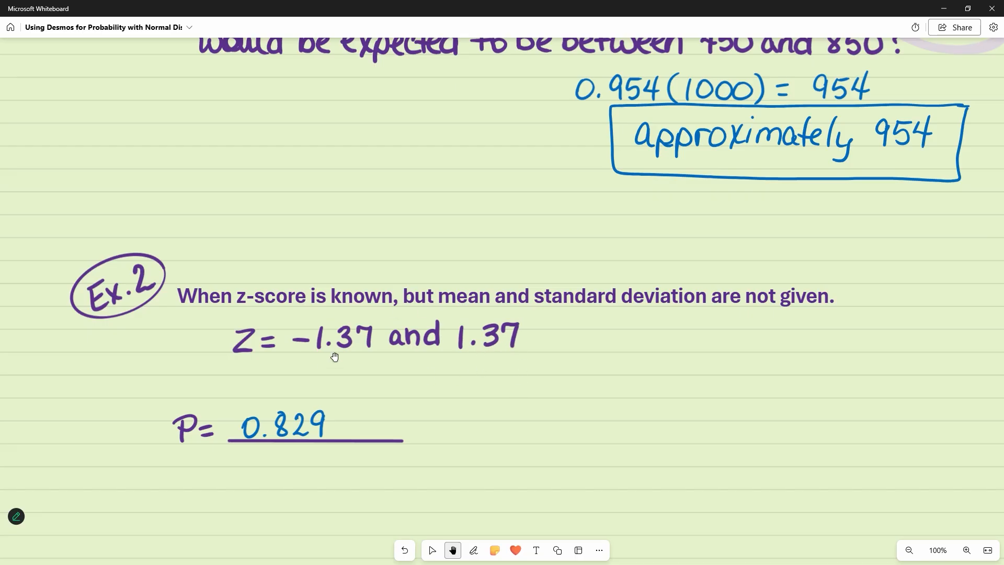
key("alt+Tab")
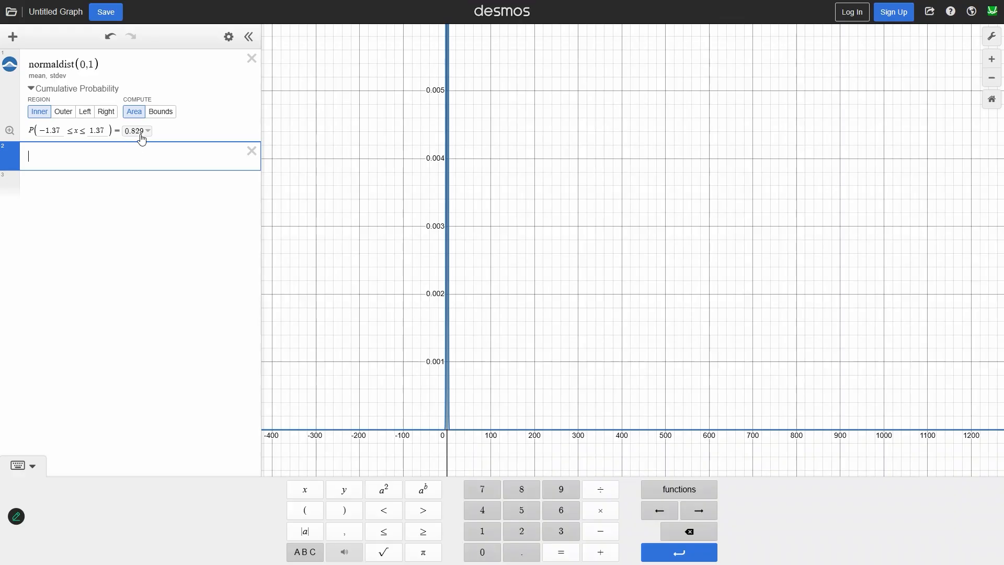
Step: Switch to Microsoft Whiteboard, check the Example 2 probability in the notes and return to the title
key("alt+Tab")
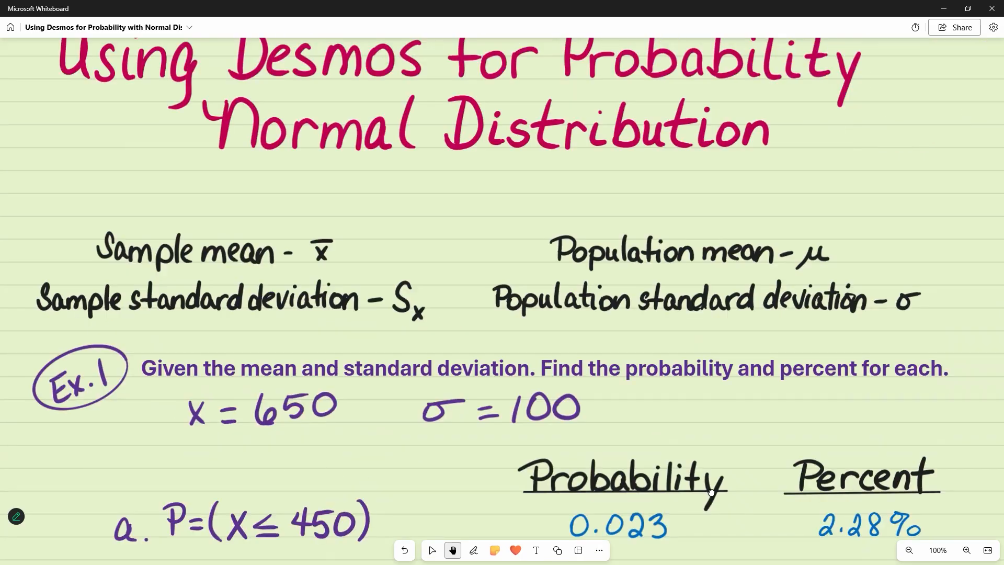
scroll(711, 491, "up", 1)
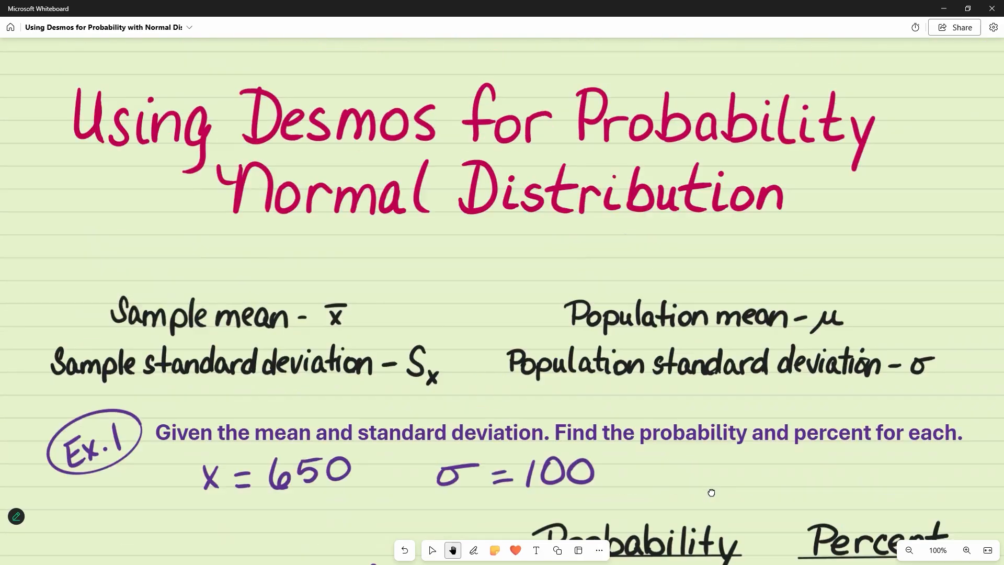